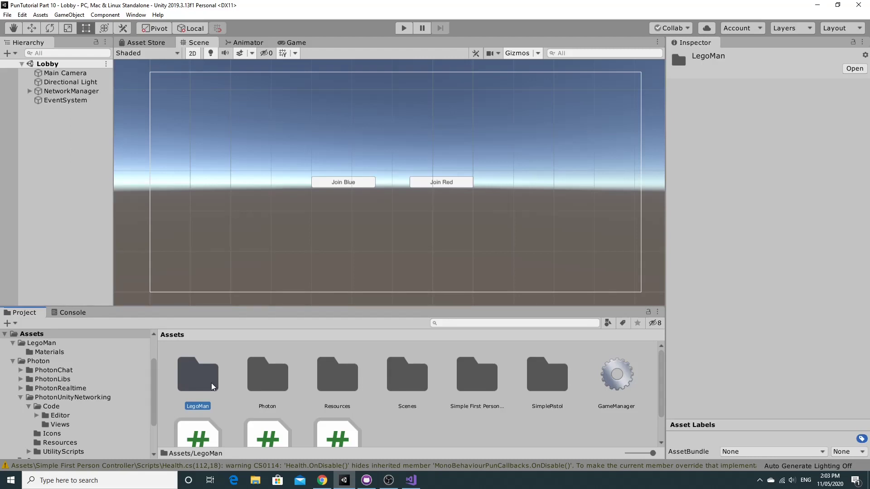
- Open the LegoMan folder and inspect the legoman3 and gun1 model import settings
double_click(214, 388)
left_click(337, 376)
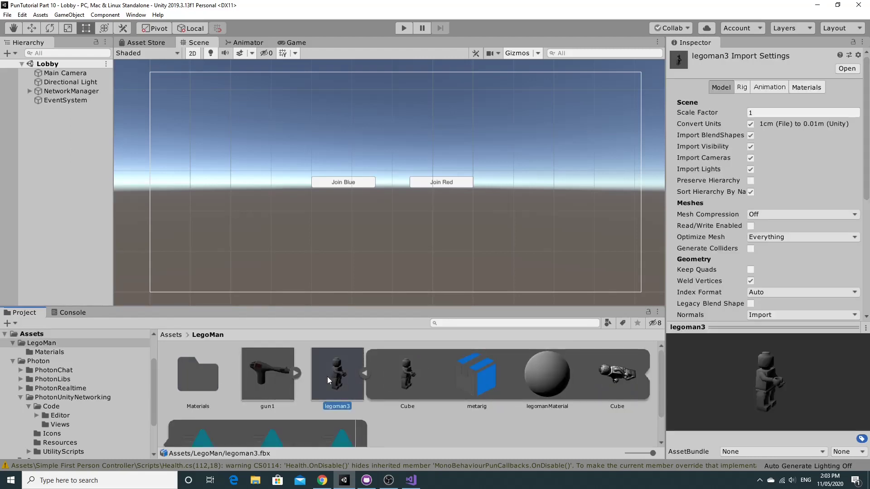
left_click(278, 377)
- Open LegoMan's Materials folder and inspect the laser texture
left_click(201, 380)
double_click(201, 380)
left_click(254, 379)
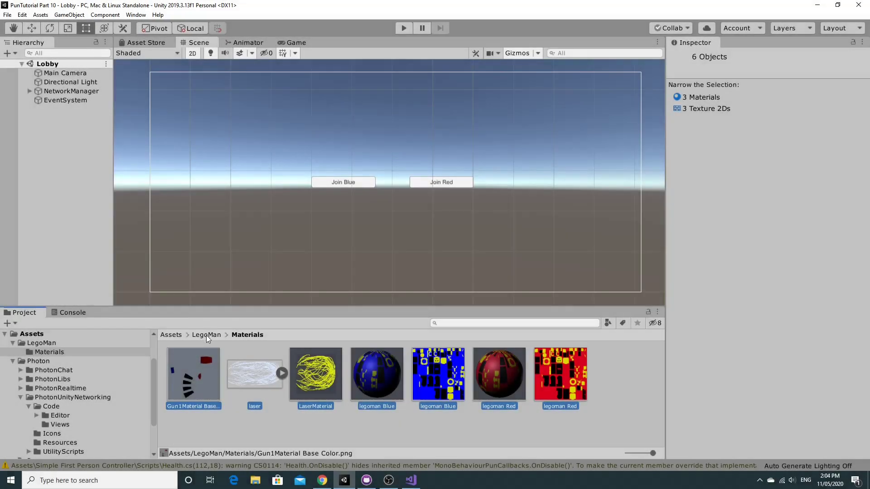
- Open the BluePlayer prefab from Assets > Resources in Prefab Mode, using the move tool (W)
left_click(173, 335)
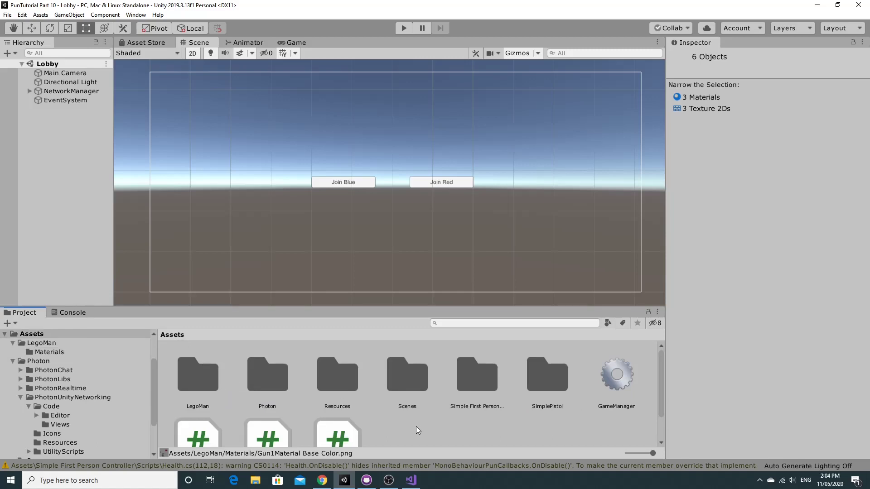
double_click(329, 386)
left_click(199, 379)
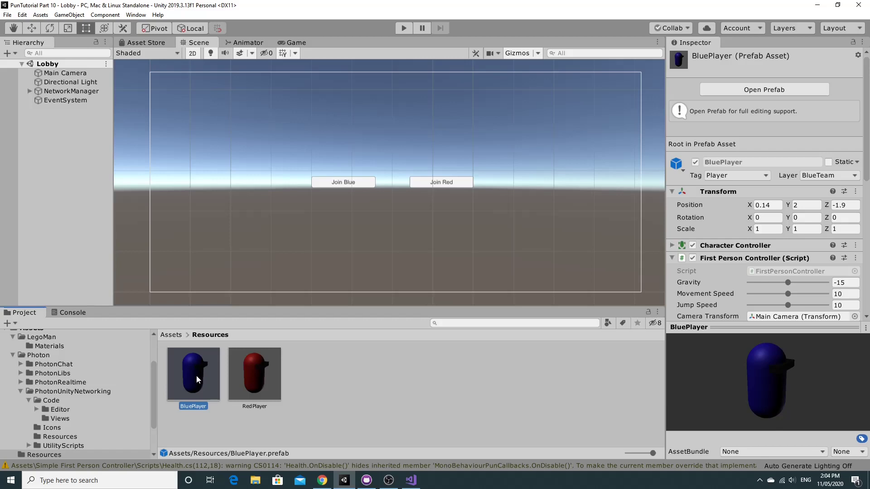
double_click(196, 375)
key("w")
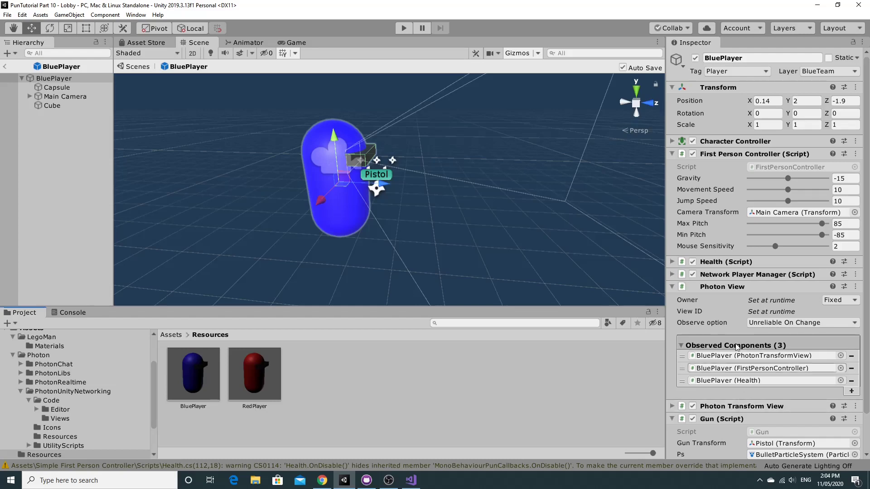
scroll(714, 238, "down", 3)
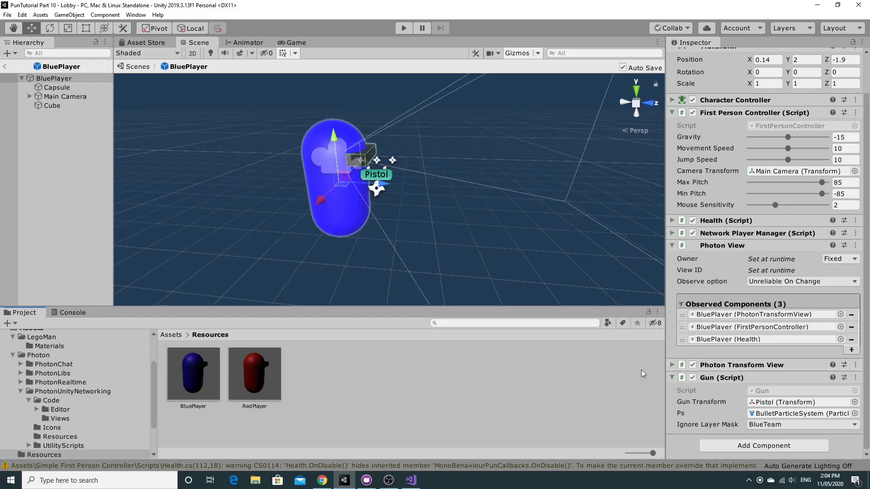
- Duplicate BluePlayer with Ctrl+D and open the BluePlayer 1 copy for editing
right_click(189, 381)
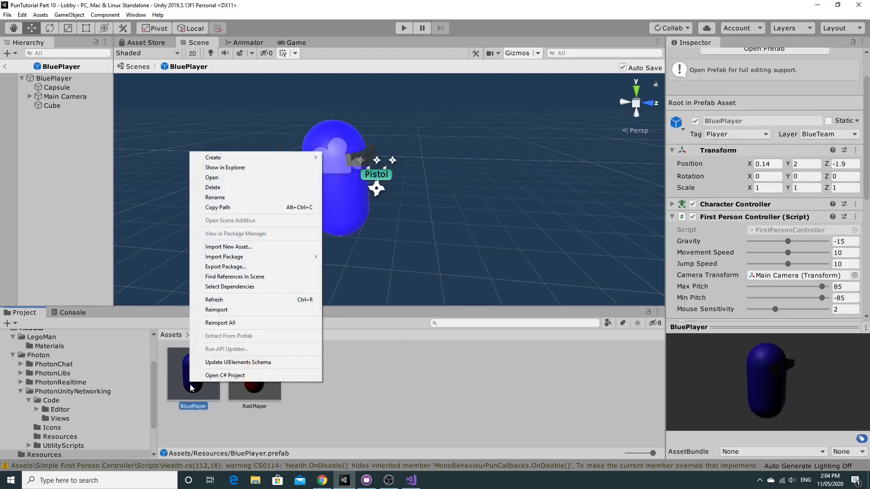
left_click(192, 390)
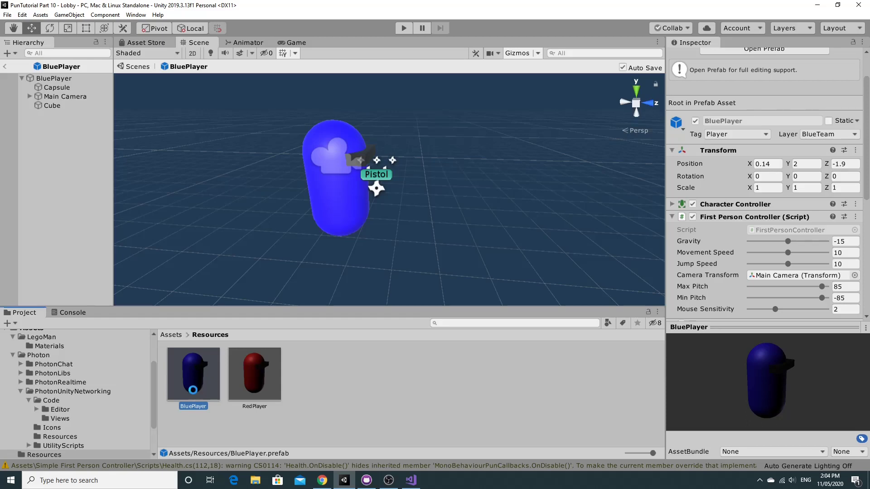
key("ctrl+d")
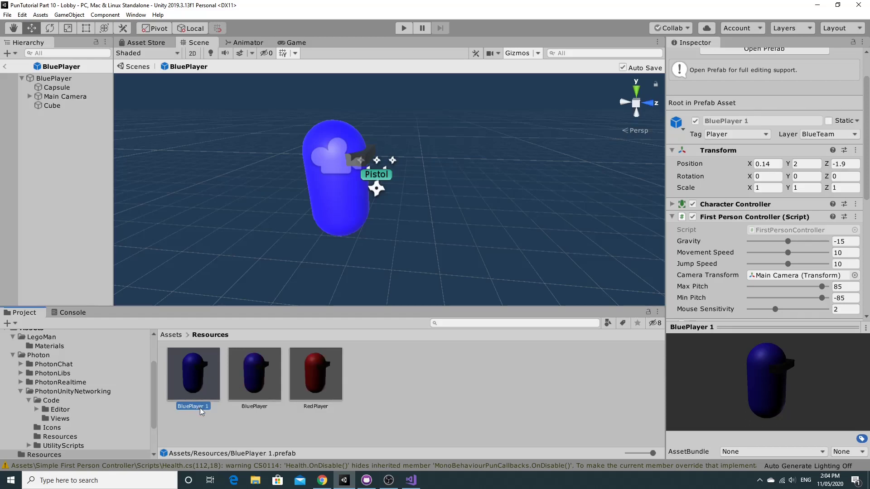
double_click(194, 374)
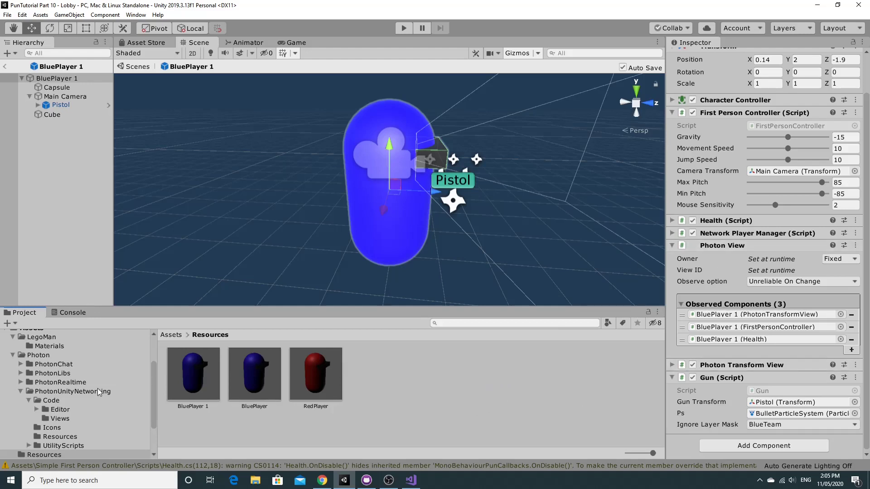
- Select legoman3 in LegoMan and review its Rig, Animation, Materials and Model import tabs
left_click(171, 336)
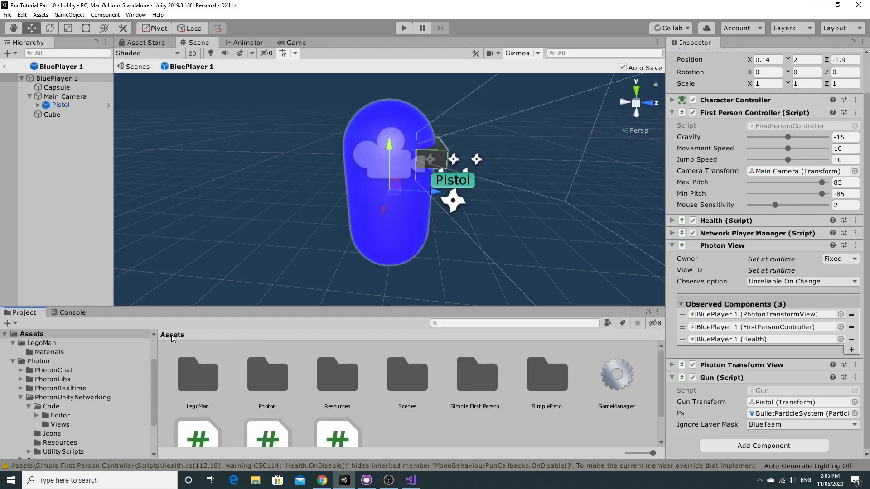
double_click(195, 373)
left_click(342, 375)
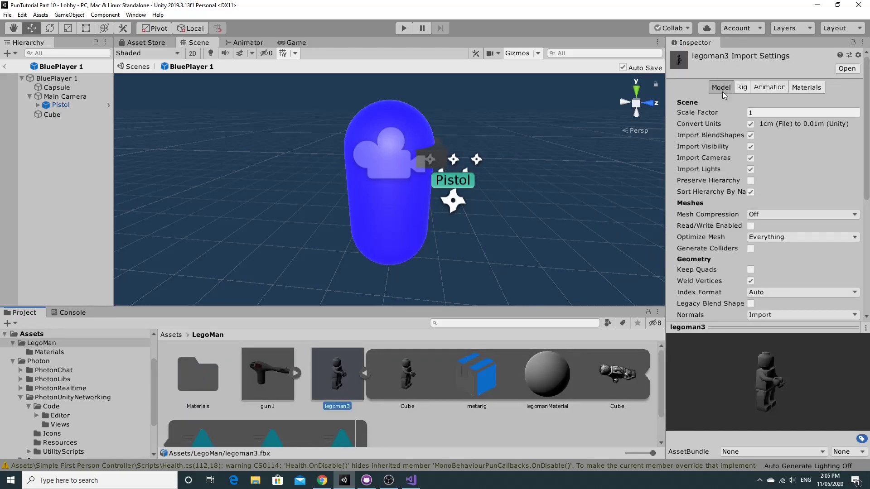
left_click(742, 88)
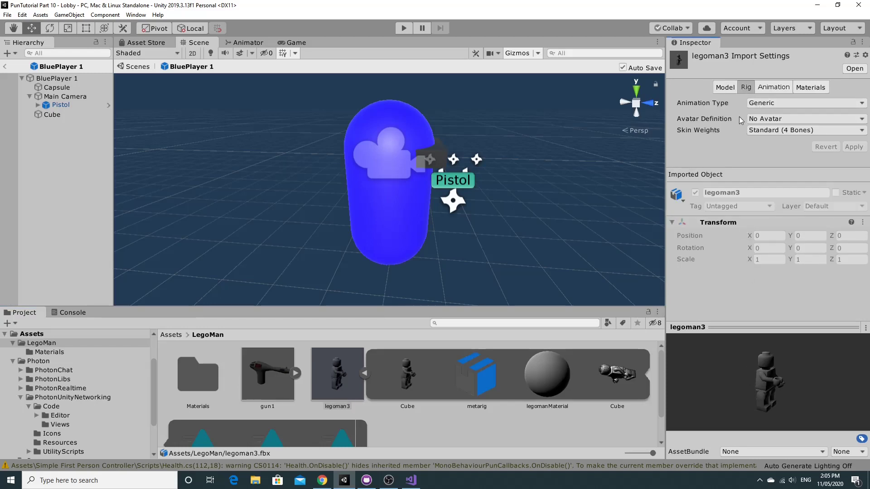
left_click(773, 90)
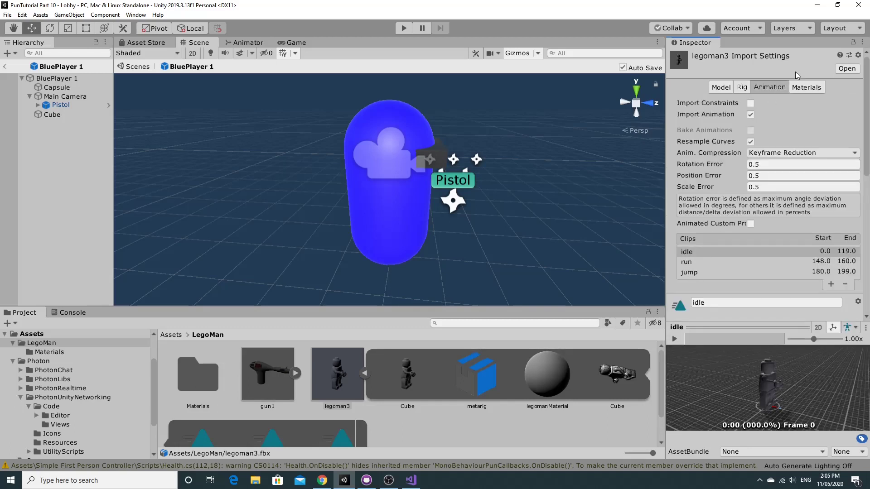
left_click(810, 88)
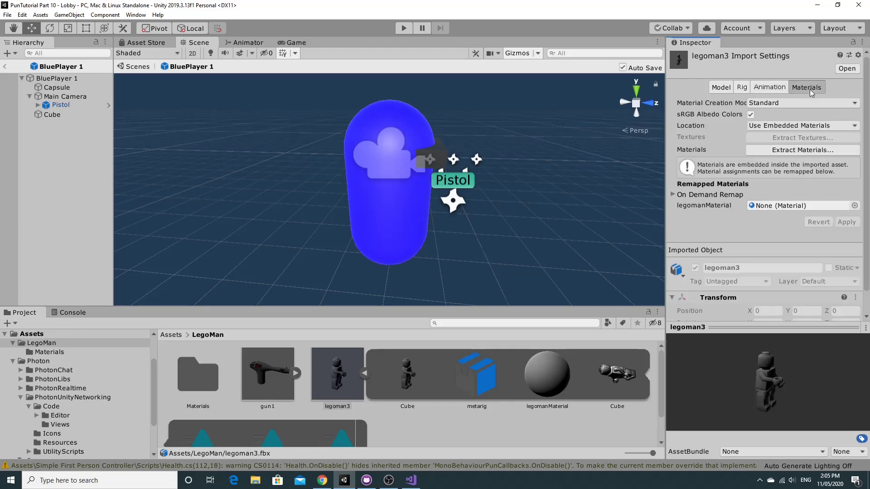
left_click(724, 91)
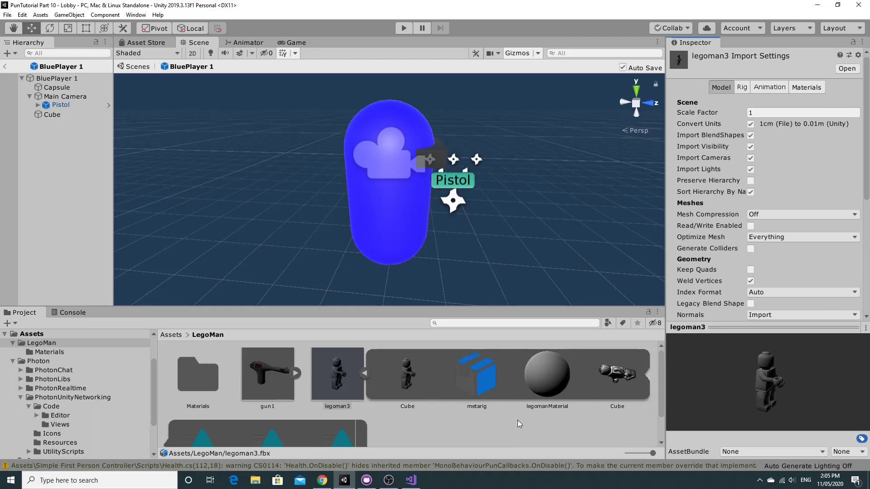
- Add legoman3 as a child of BluePlayer 1, expand it, and widen the Hierarchy panel
left_click_drag(337, 376, 59, 109)
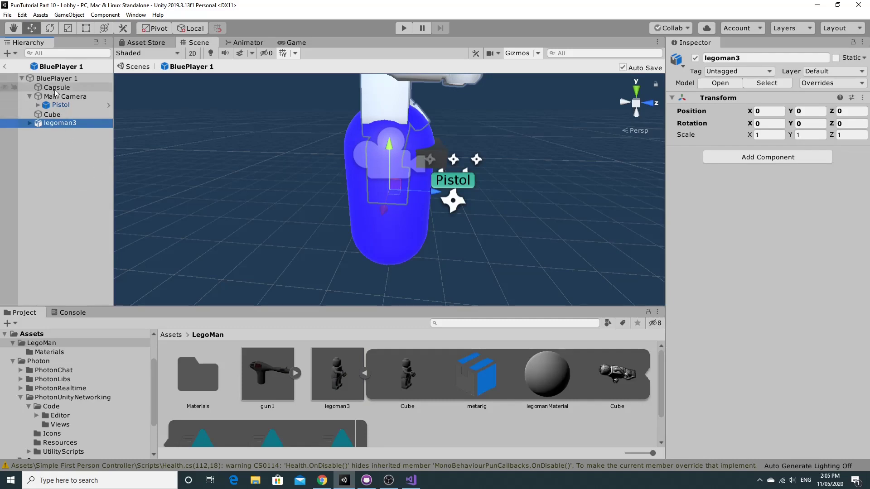
left_click(53, 78)
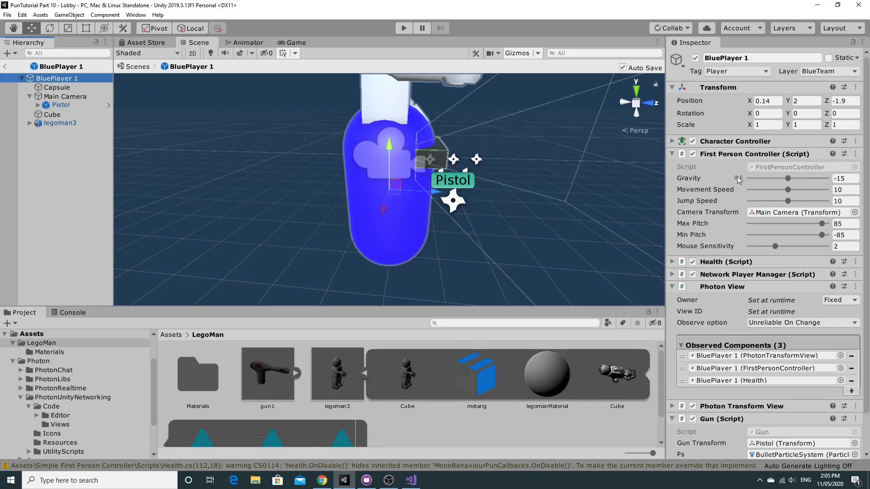
left_click(70, 124)
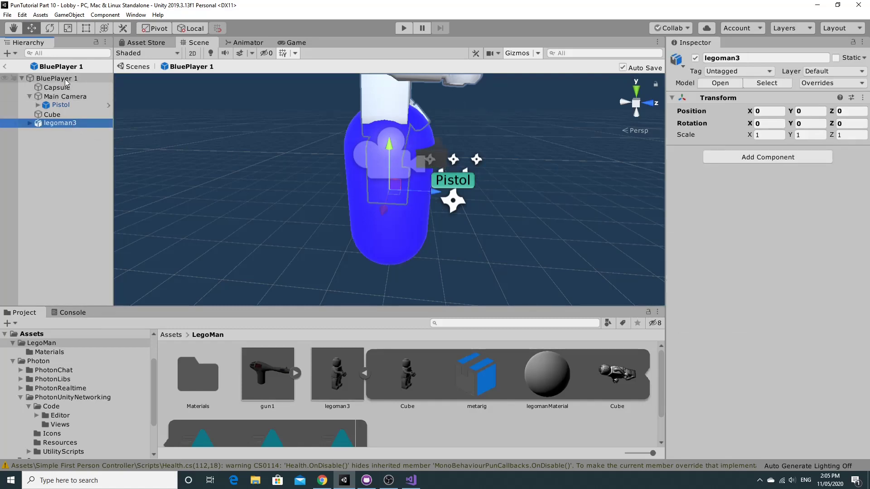
left_click_drag(66, 120, 56, 78)
left_click(56, 78)
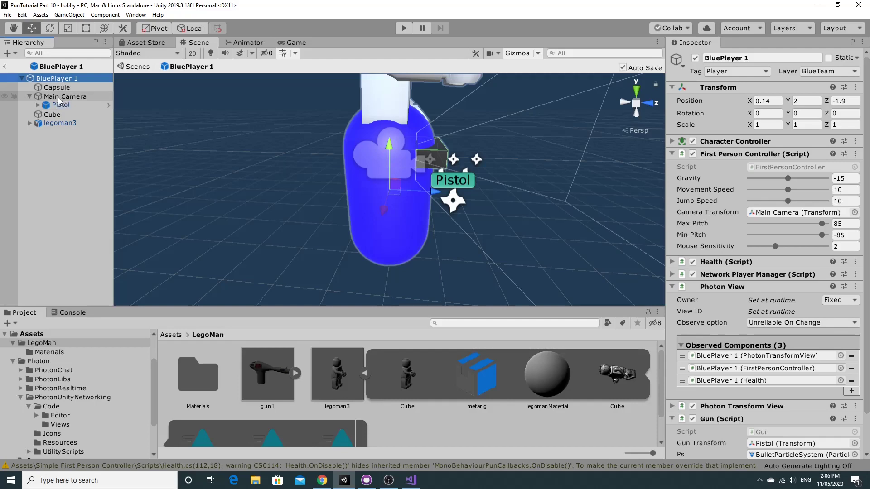
left_click(29, 124)
left_click_drag(113, 150, 209, 161)
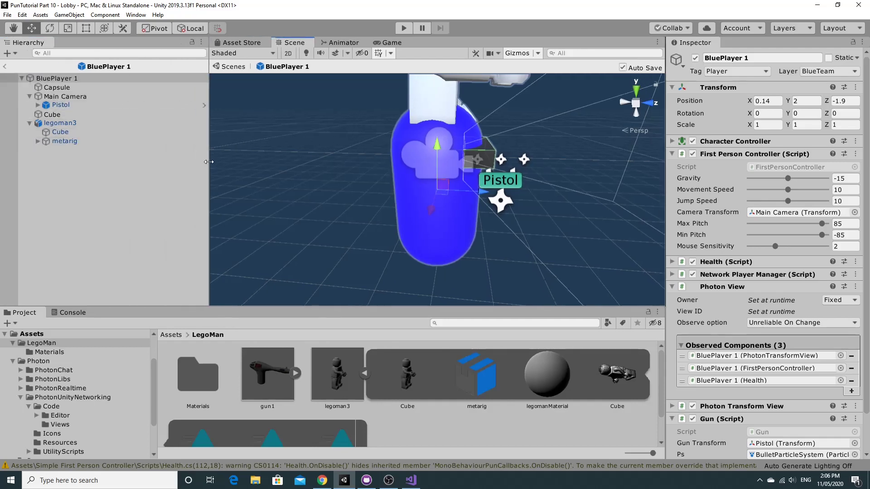
- Expand metarig down through the spine and right arm bones and parent Pistol under hand.R
left_click(38, 141)
left_click(45, 150)
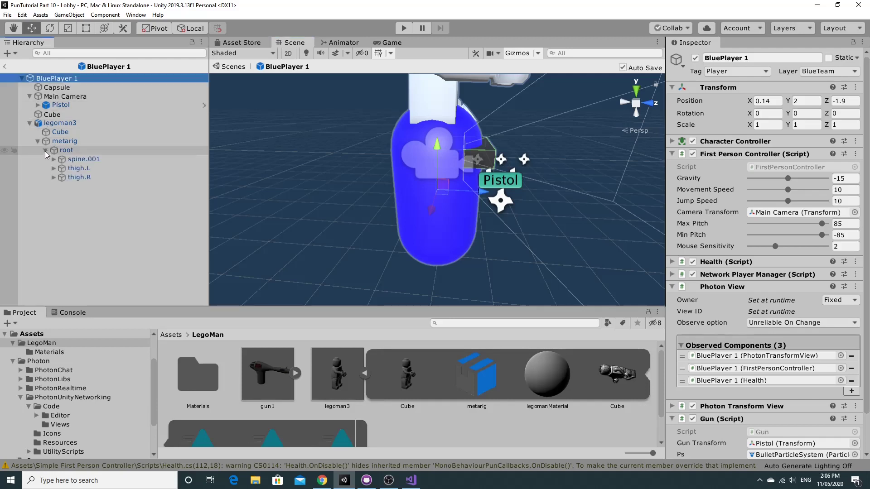
left_click(53, 159)
left_click(62, 168)
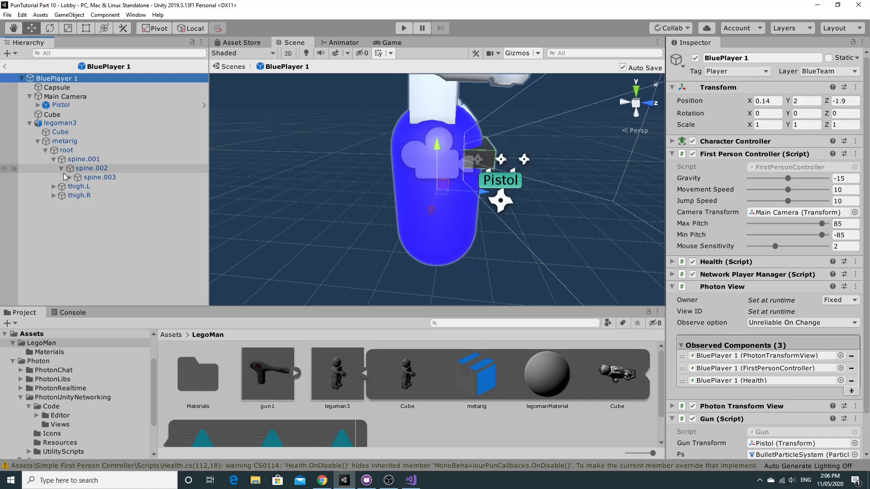
left_click(69, 177)
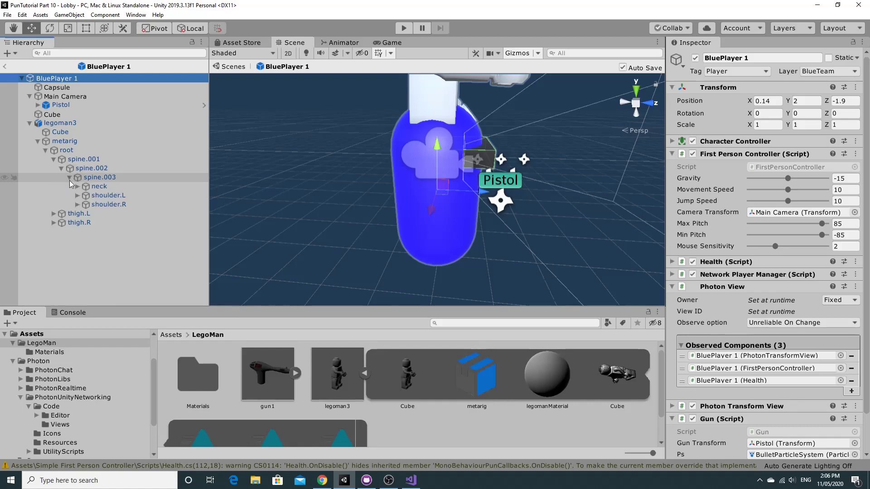
left_click(78, 204)
left_click(86, 214)
left_click(93, 223)
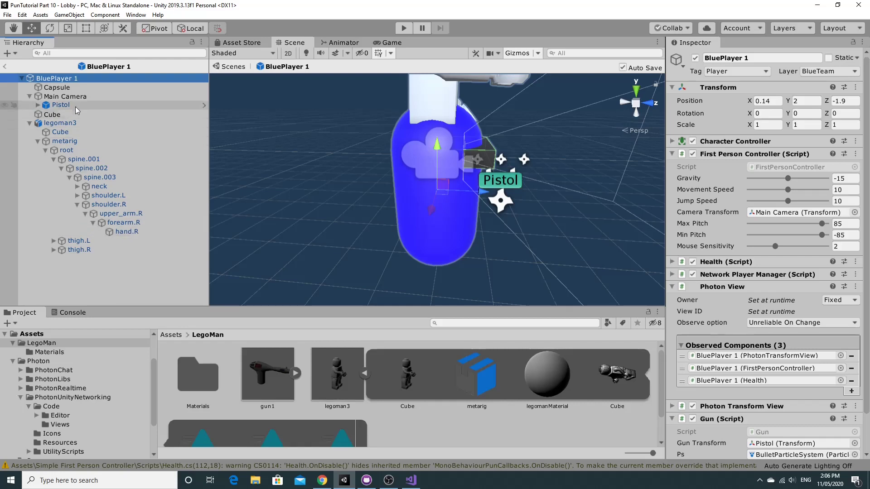
left_click_drag(57, 108, 121, 231)
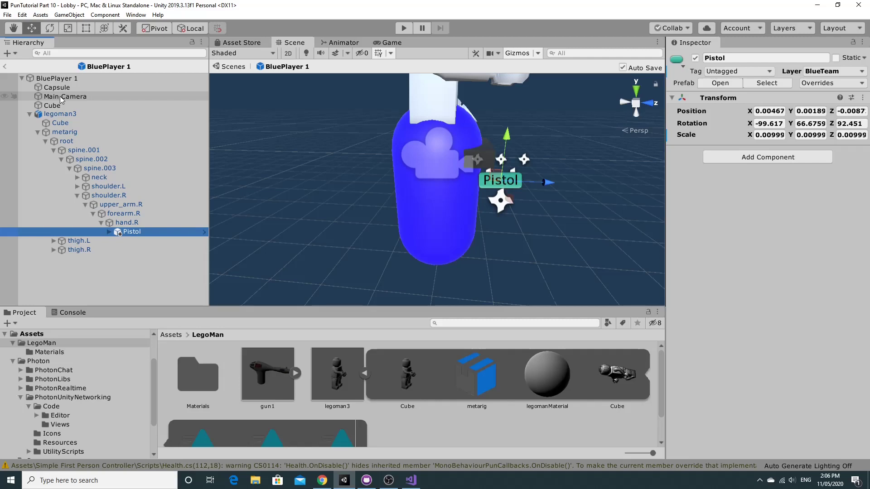
- Parent Main Camera under the spine.003 bone and nudge its Y position to -0.00307
left_click_drag(60, 96, 90, 159)
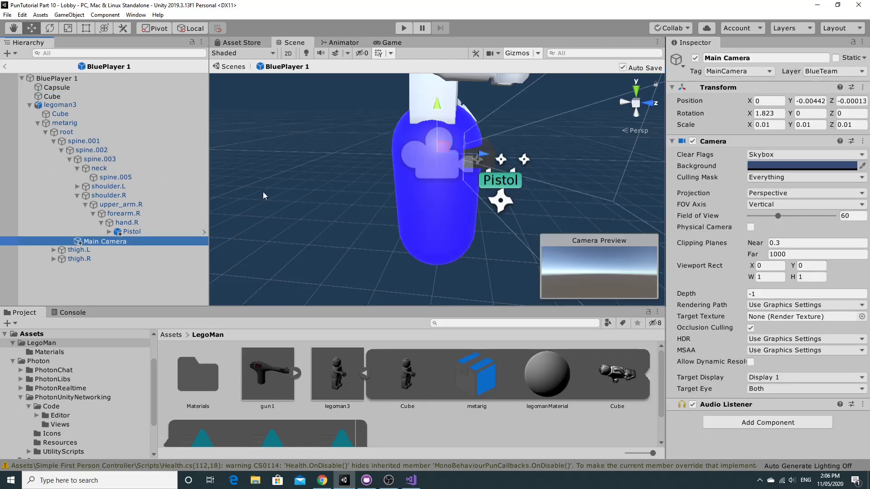
left_click_drag(437, 111, 438, 104)
scroll(435, 136, "down", 5)
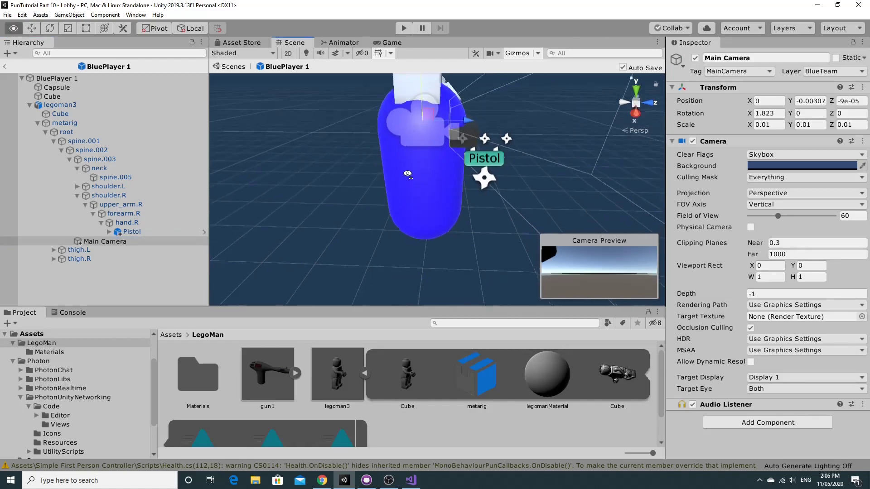